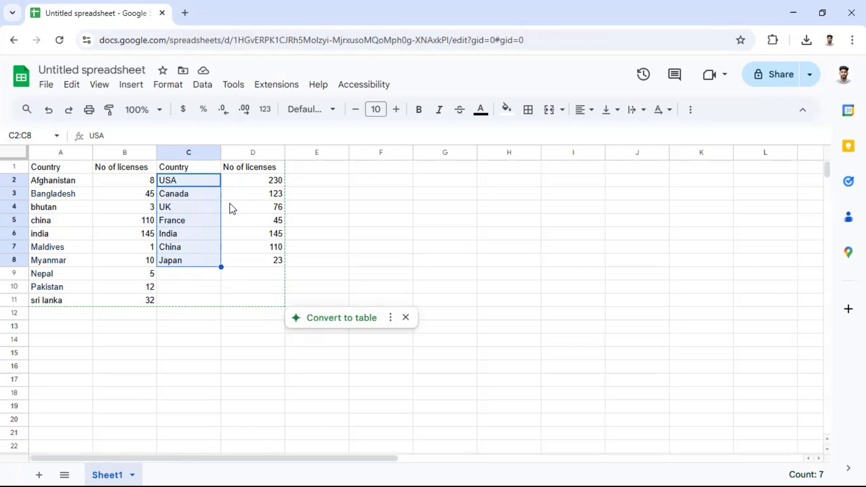
Insert a chart from the country and license data in C1:D8.
click(372, 216)
click(175, 167)
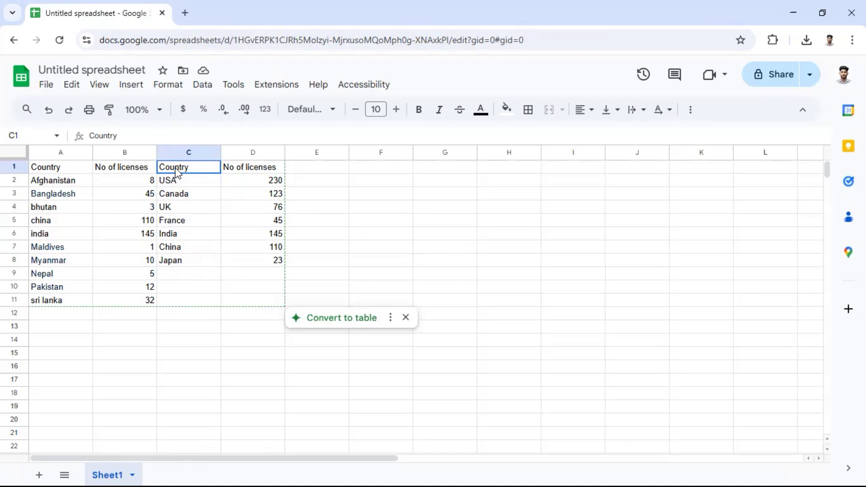
shift+click(263, 172)
drag(264, 172, 264, 263)
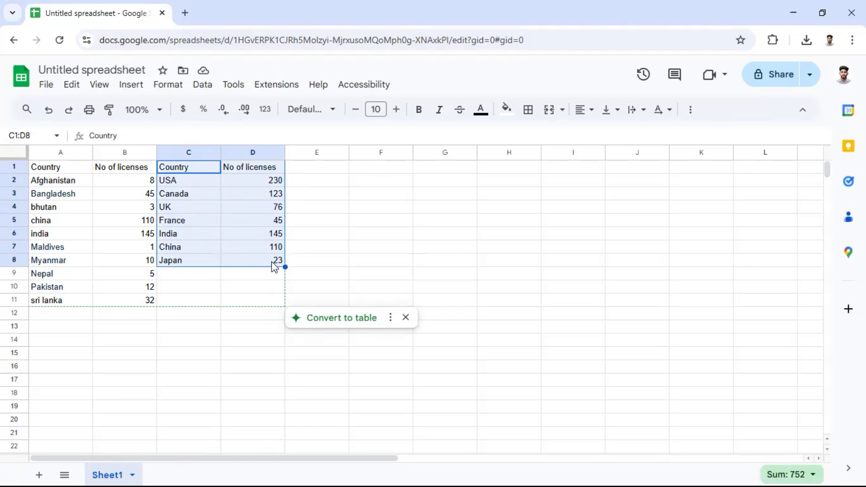
click(130, 87)
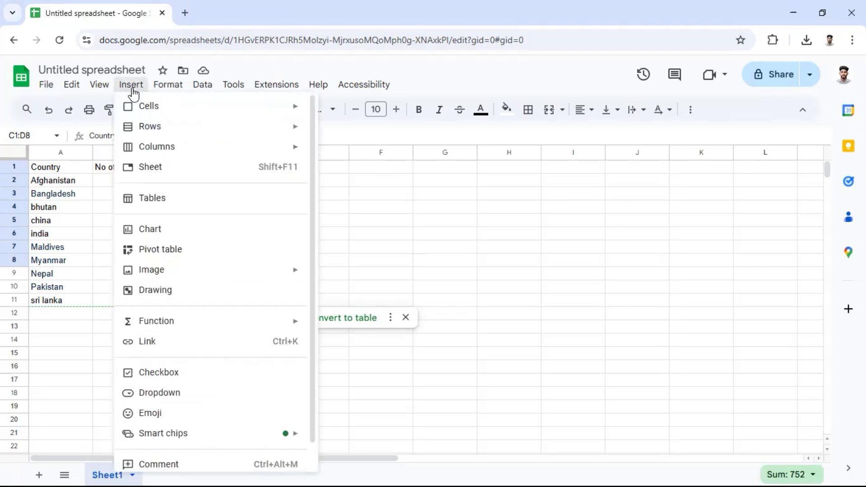
click(145, 231)
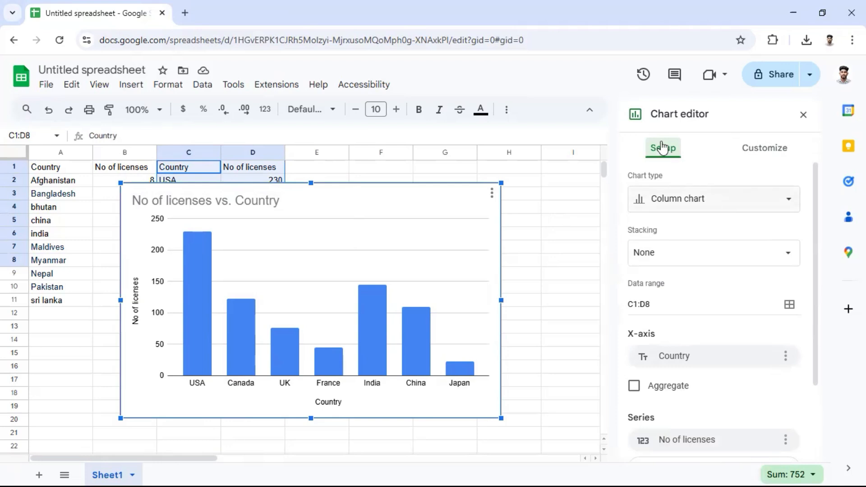
Change the chart type from Column chart to Geo chart.
click(718, 206)
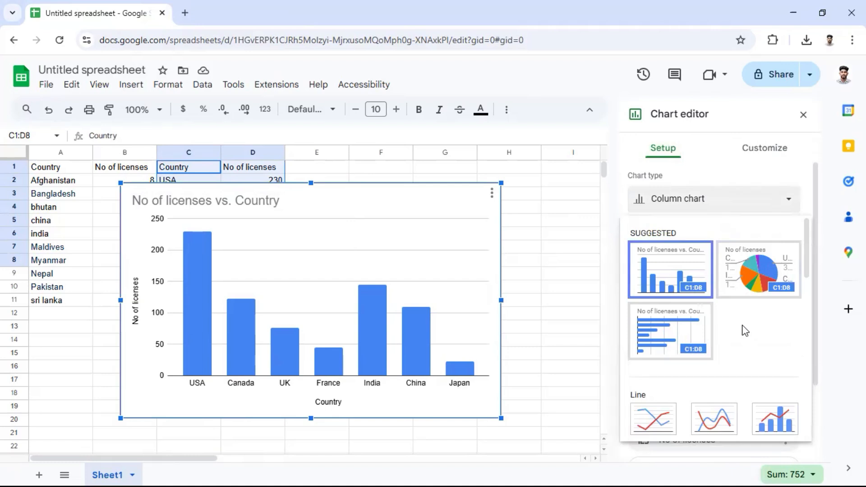
scroll(745, 329, down, 2)
scroll(738, 329, down, 10)
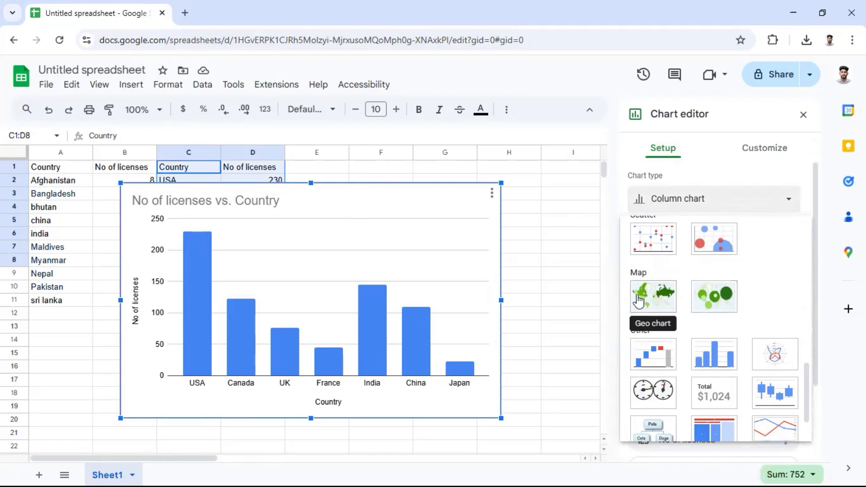
click(651, 305)
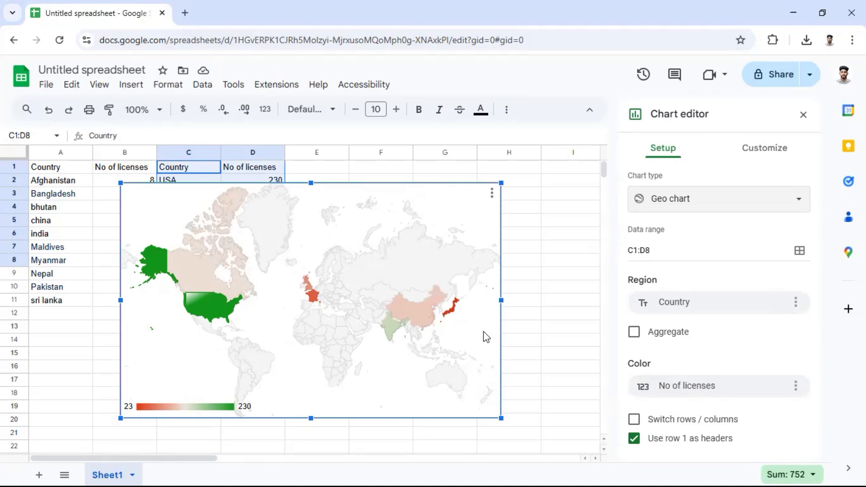
Set the geo chart's region to Asia and inspect the license values of the coloured countries.
click(766, 149)
click(669, 185)
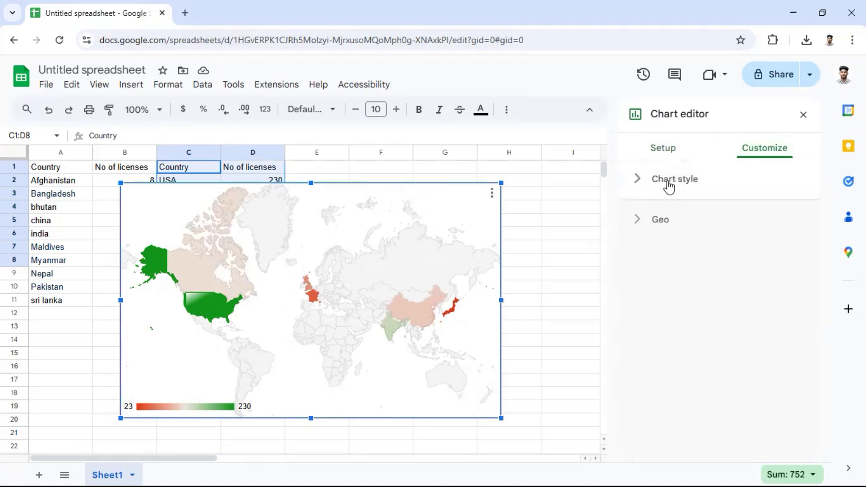
click(666, 184)
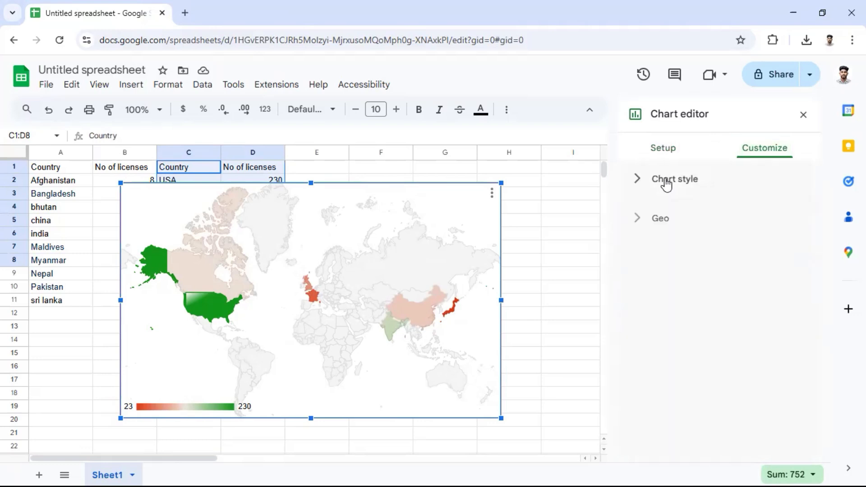
click(662, 221)
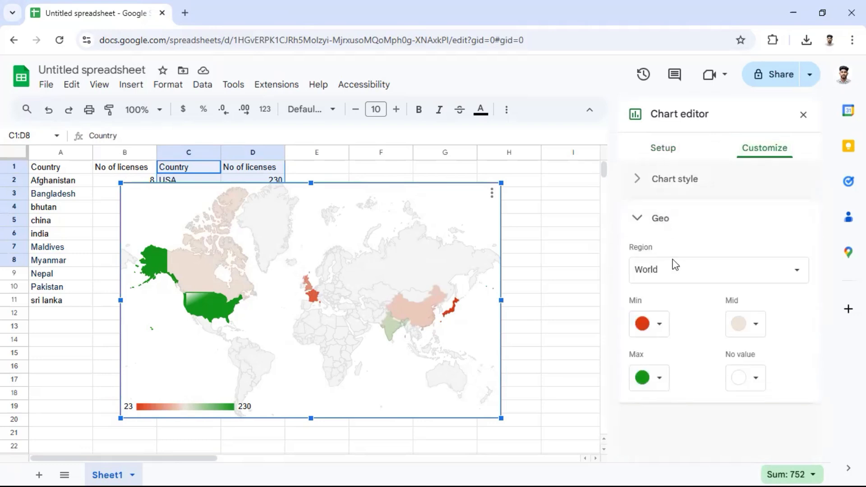
click(678, 273)
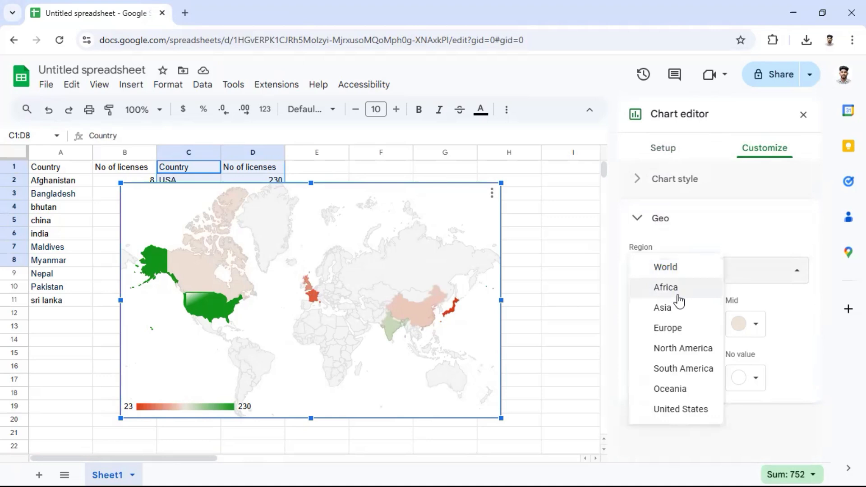
click(674, 310)
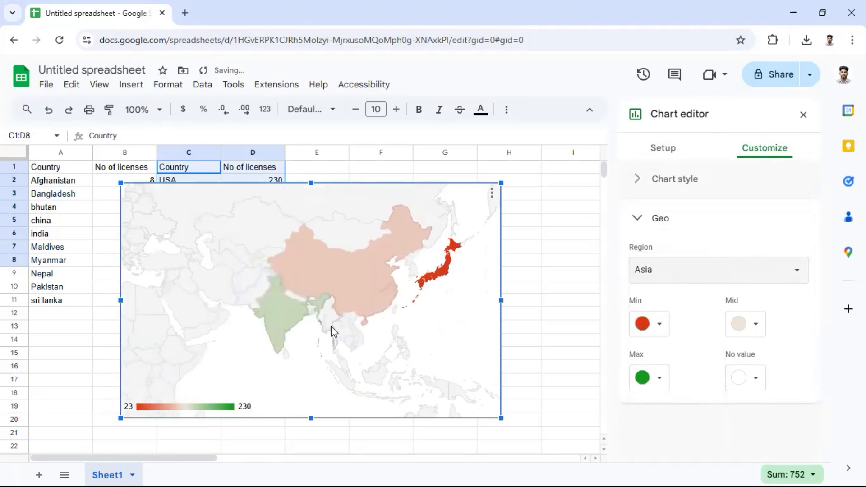
mouse_move(282, 315)
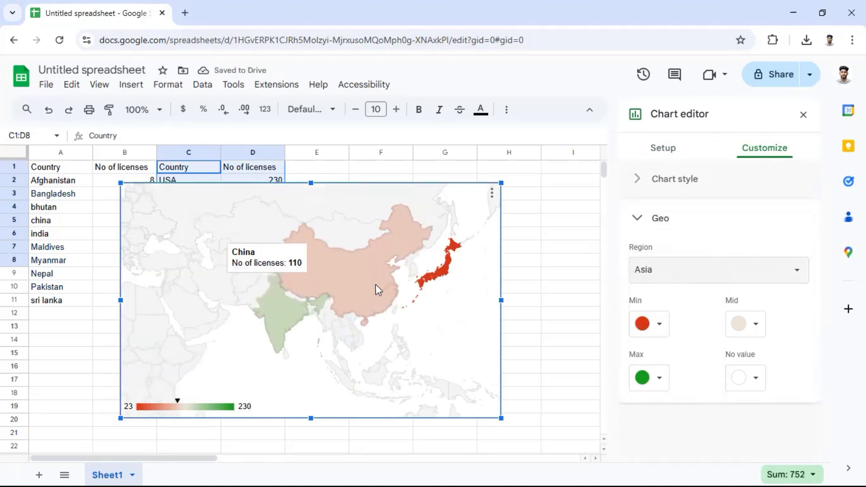
mouse_move(437, 280)
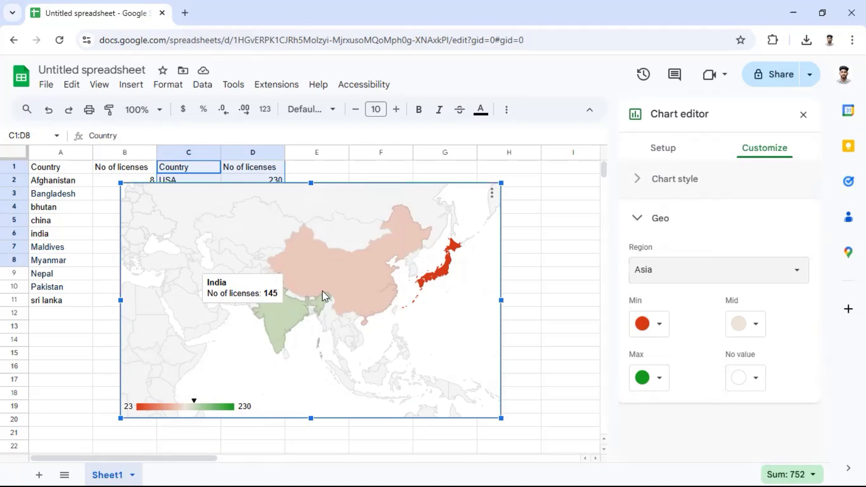
mouse_move(338, 285)
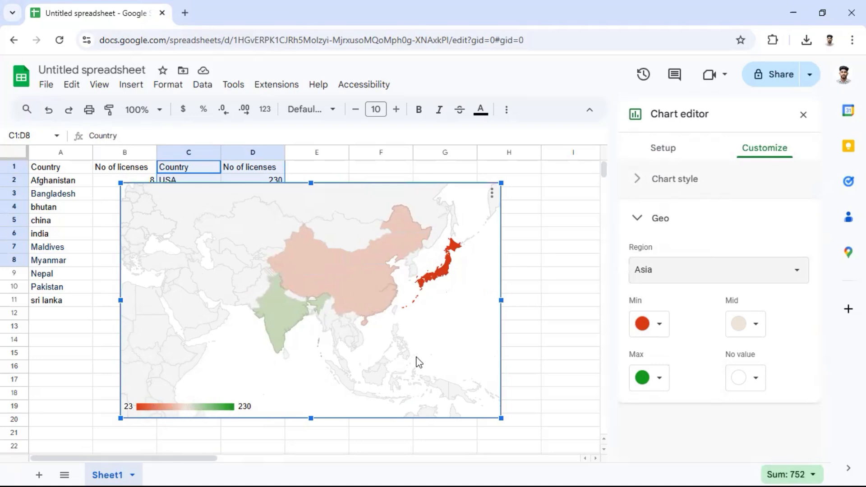
Set the geo chart's region back to World.
click(754, 273)
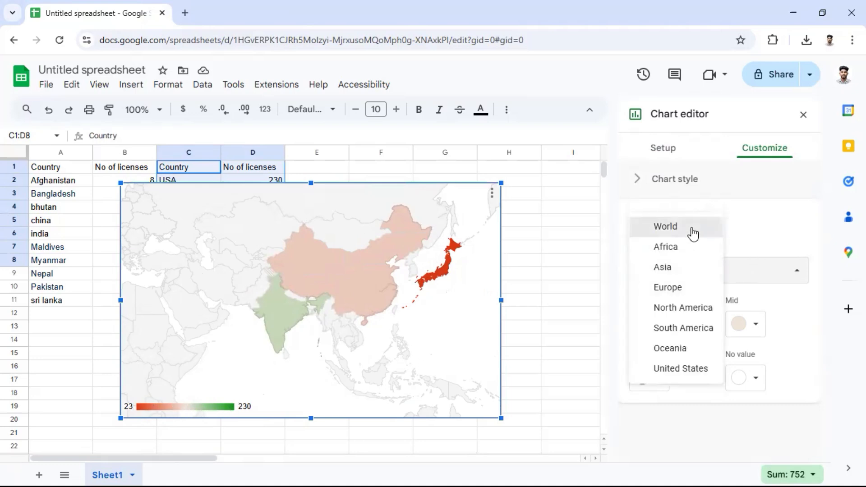
click(693, 231)
mouse_move(204, 299)
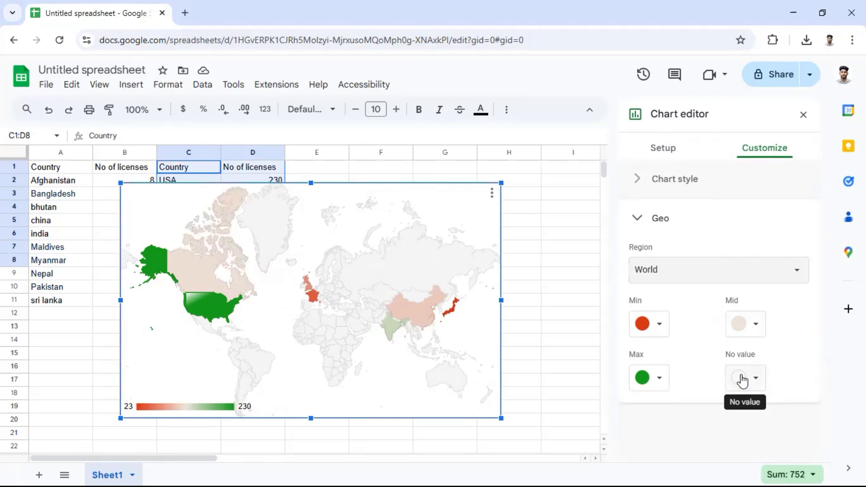
Set the geo chart's Max color to blue.
click(654, 332)
click(655, 332)
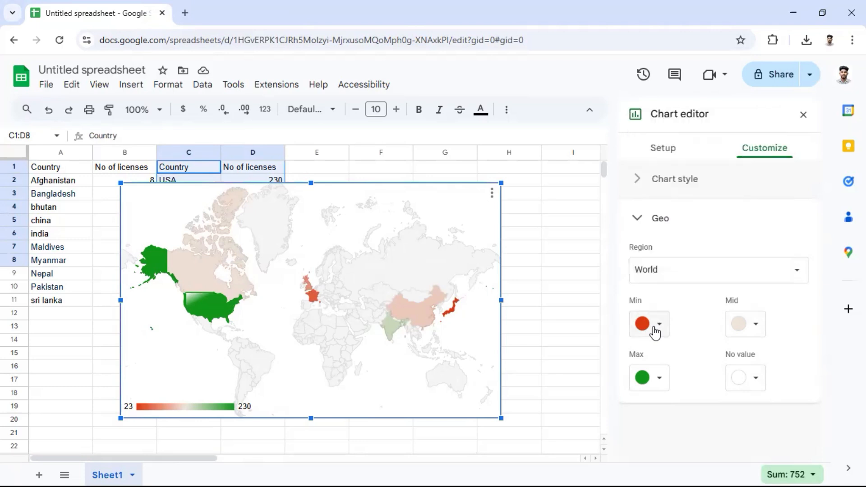
click(659, 377)
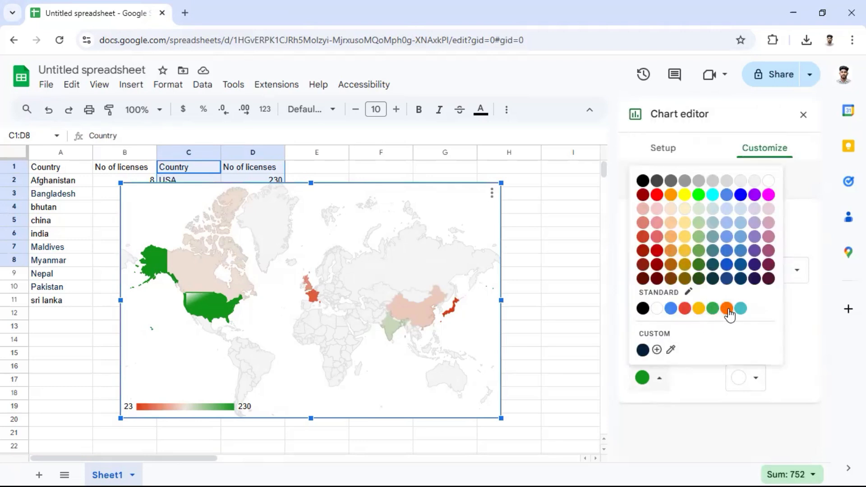
click(740, 195)
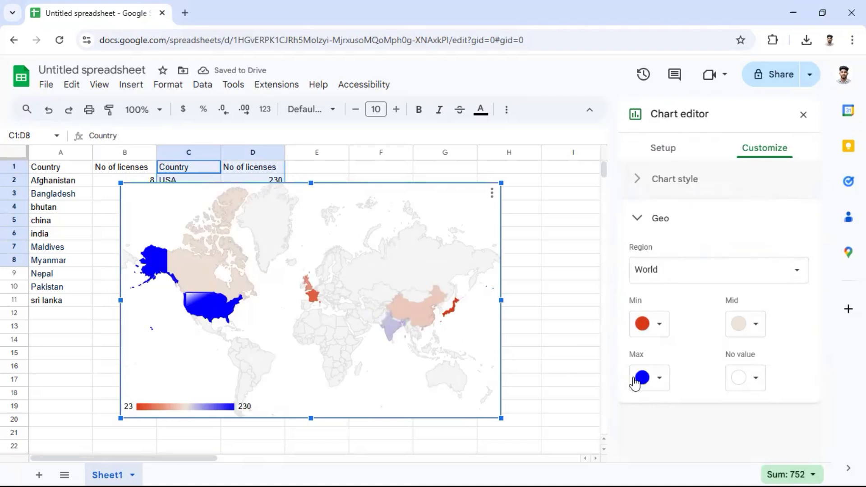
Set the geo chart's Max color to the standard green and its region to Asia.
click(659, 377)
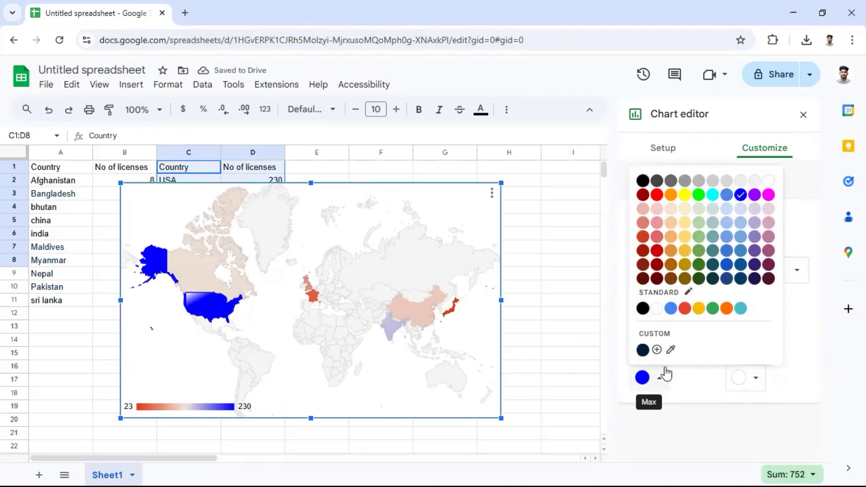
click(712, 309)
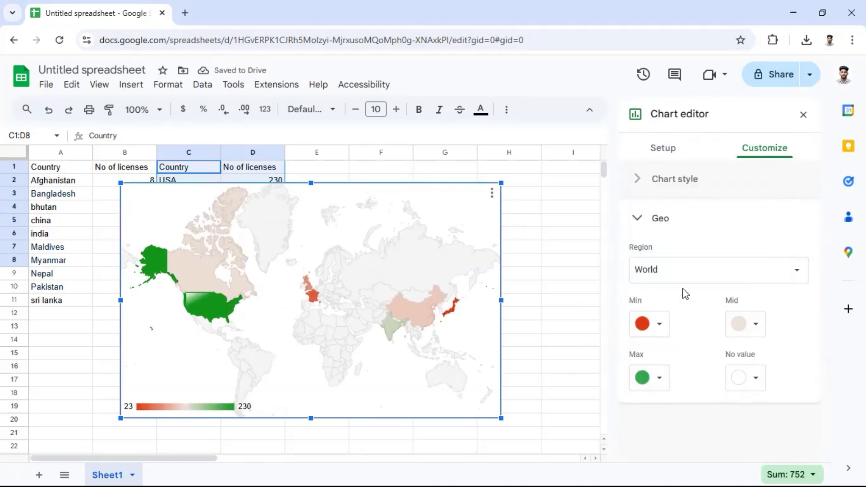
click(696, 269)
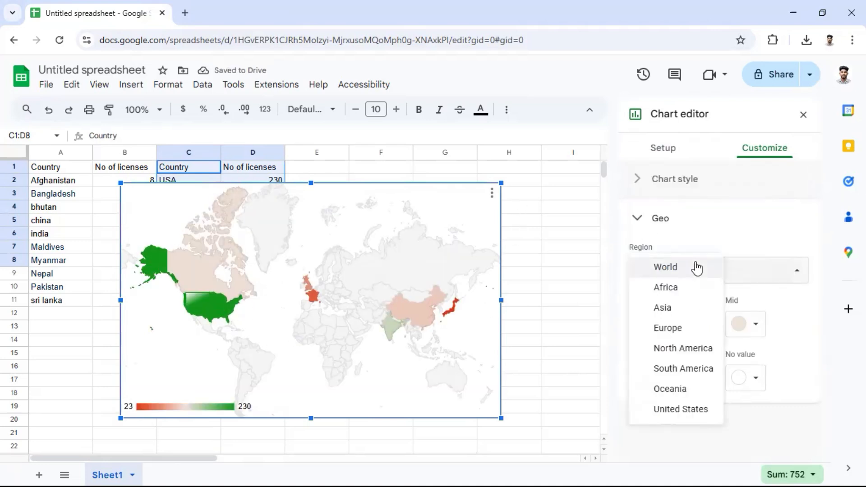
click(662, 308)
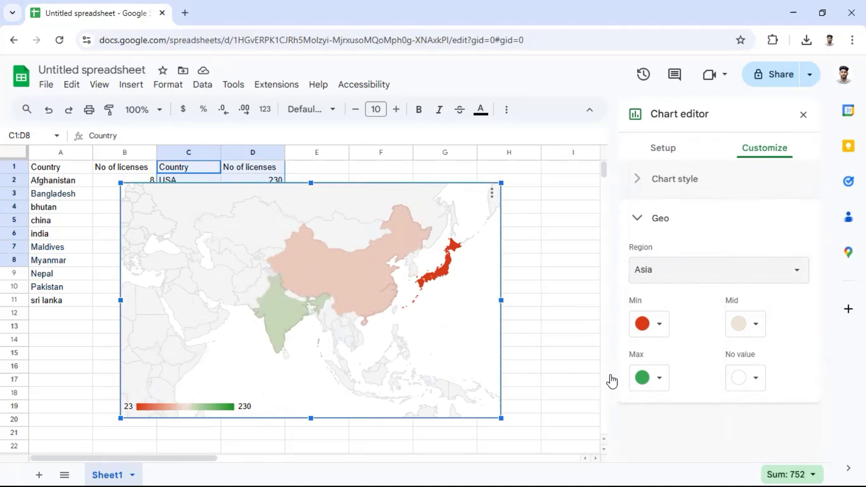
mouse_move(364, 261)
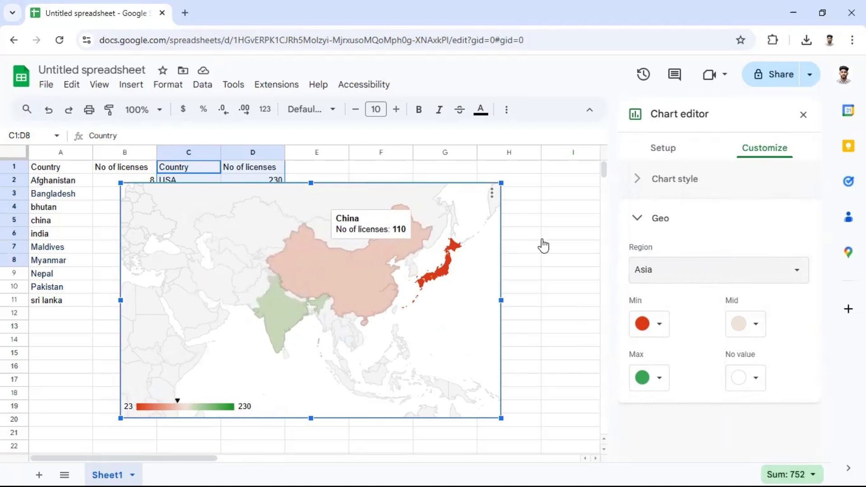
Close the chart editor, and shrink and move the geo chart clear of the data to about columns I–L, rows 1–10.
click(637, 217)
click(640, 181)
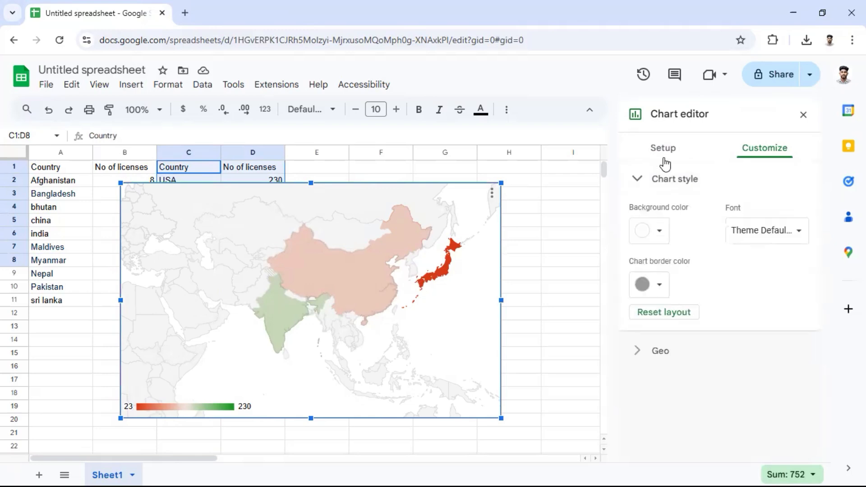
click(803, 116)
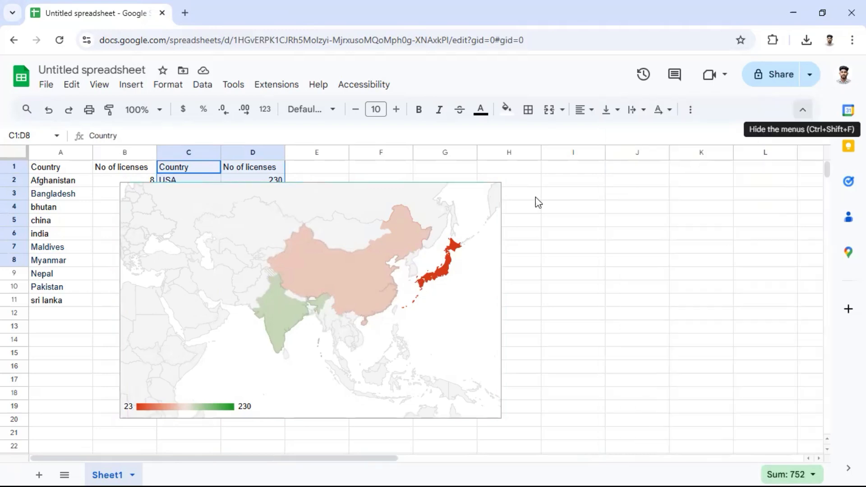
drag(501, 183, 595, 160)
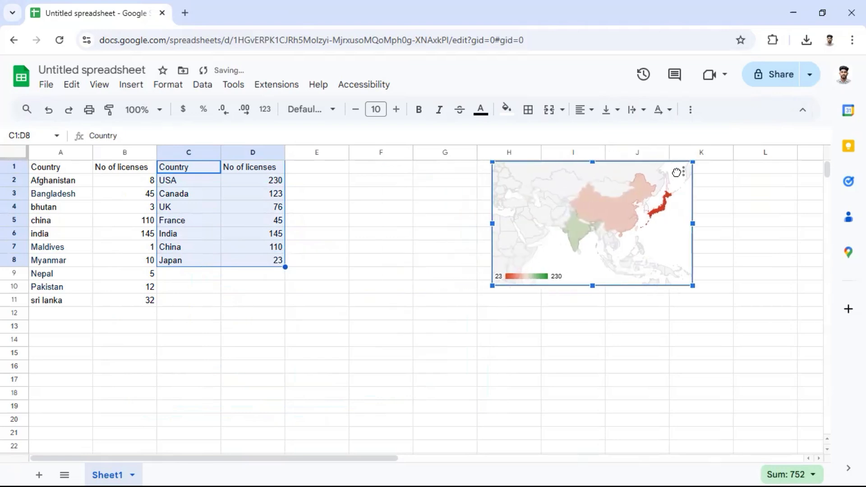
click(446, 231)
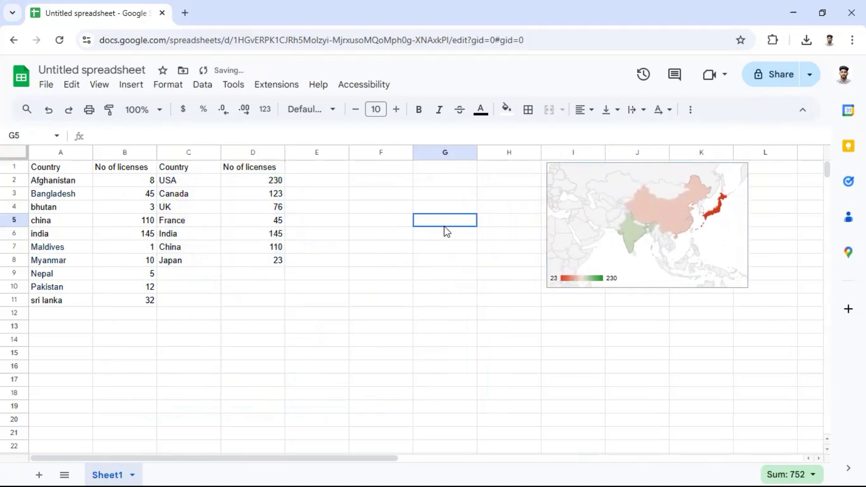
Insert a chart from the first country and license-count table in A1:B11.
drag(69, 173, 115, 297)
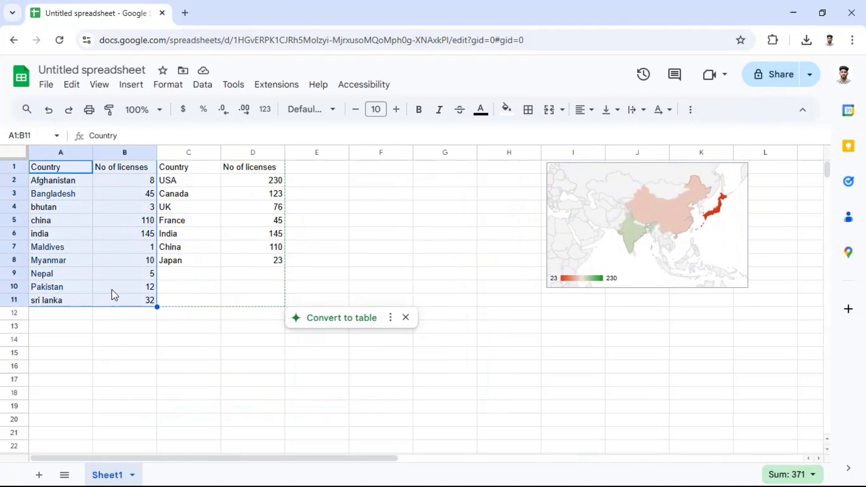
click(70, 182)
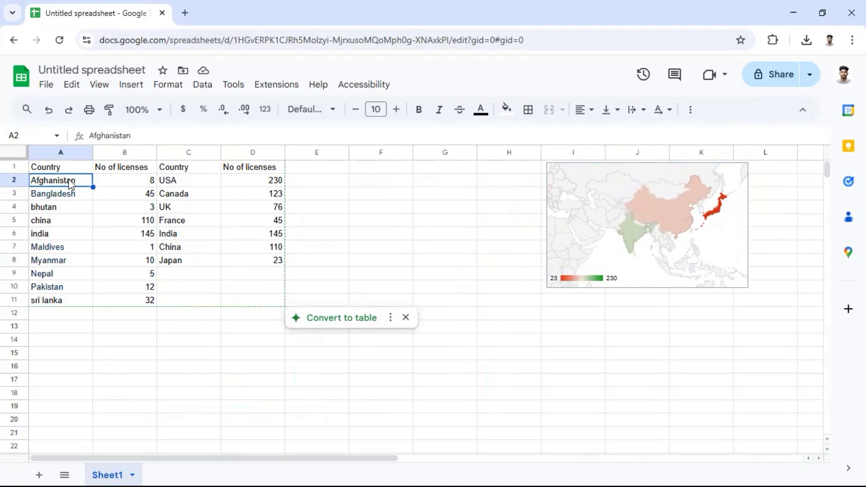
drag(70, 181, 71, 299)
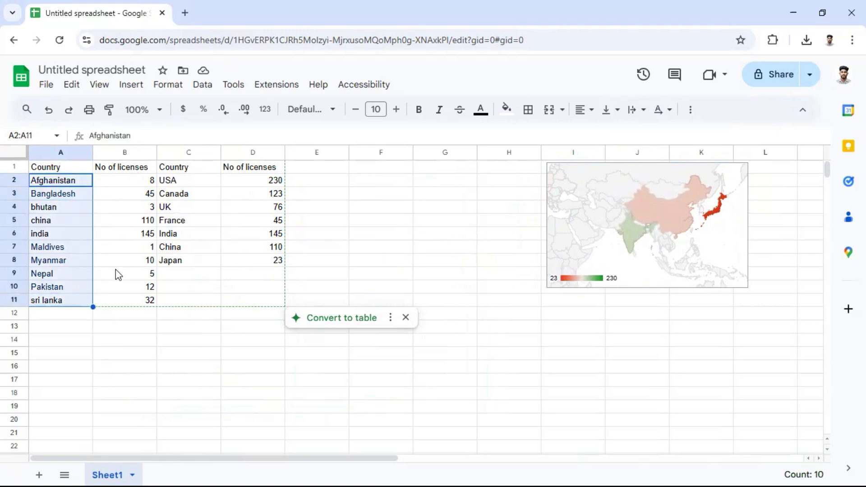
click(40, 173)
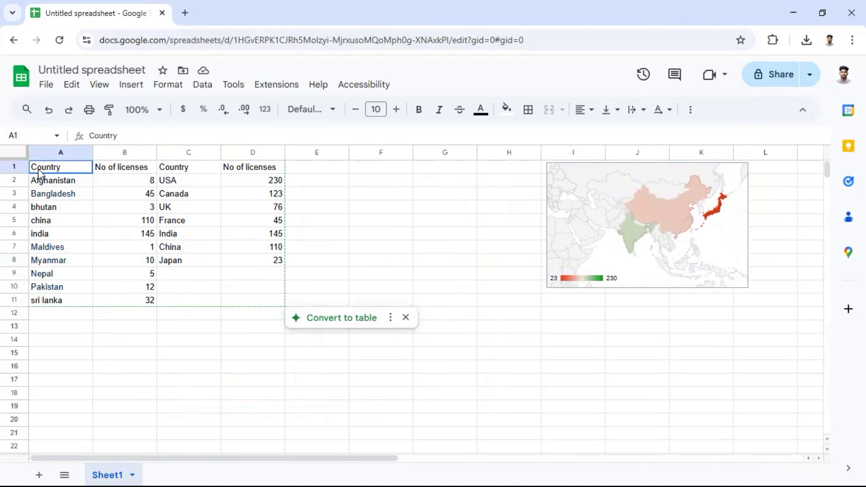
drag(40, 173, 140, 299)
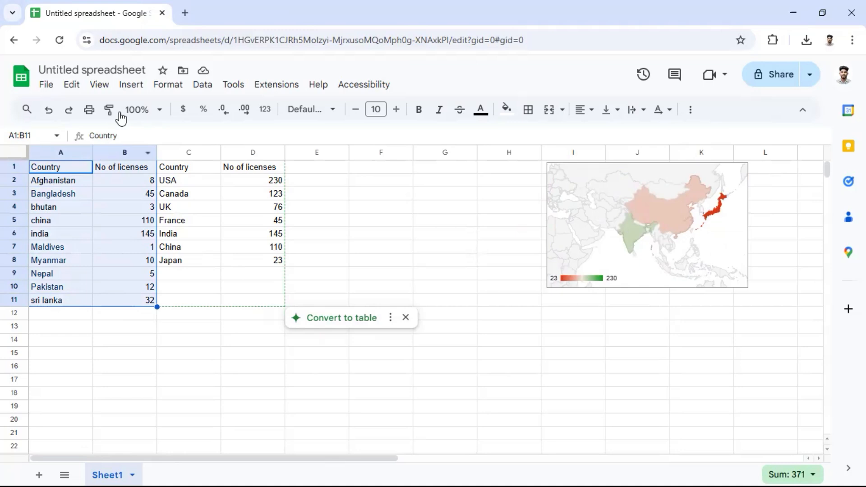
click(130, 86)
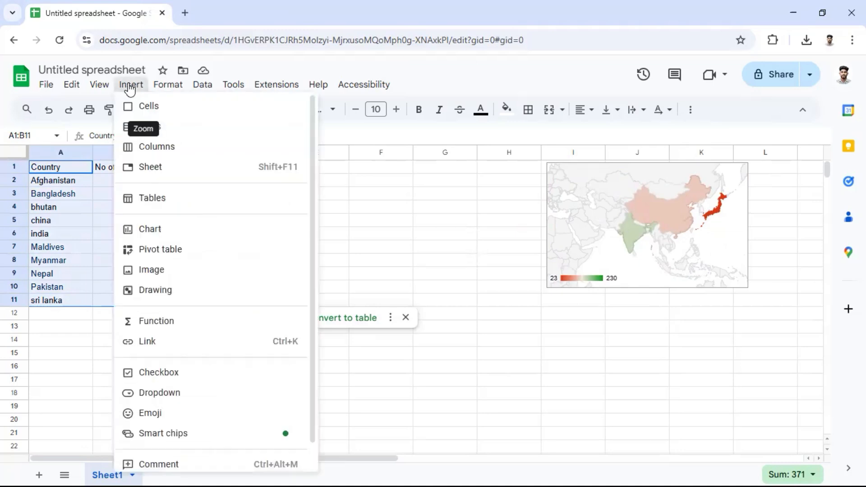
click(152, 231)
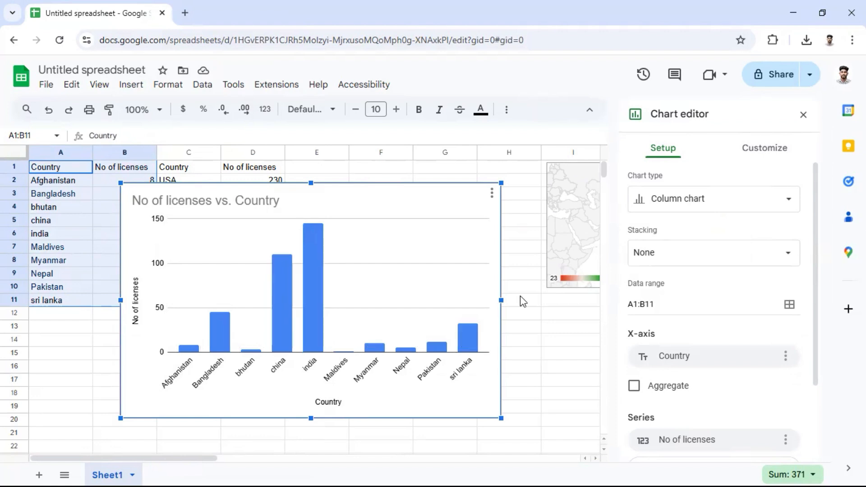
Change the new column chart's type to Geo chart.
click(750, 153)
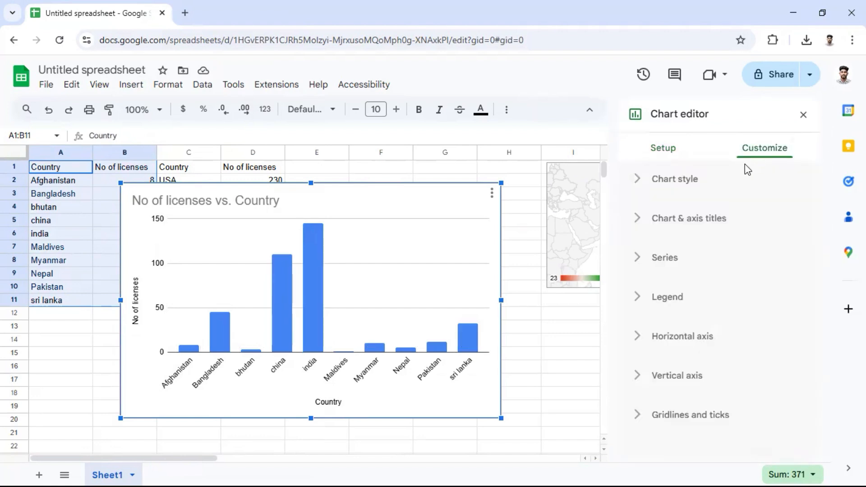
click(663, 148)
click(680, 205)
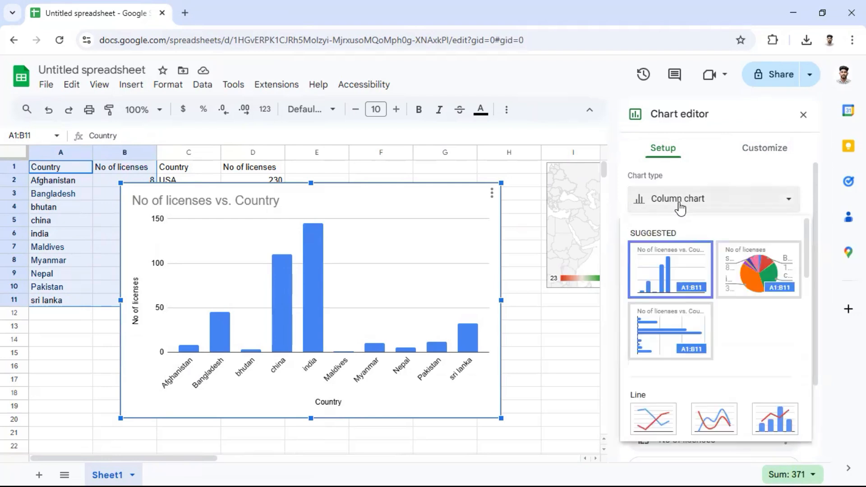
scroll(683, 270, down, 12)
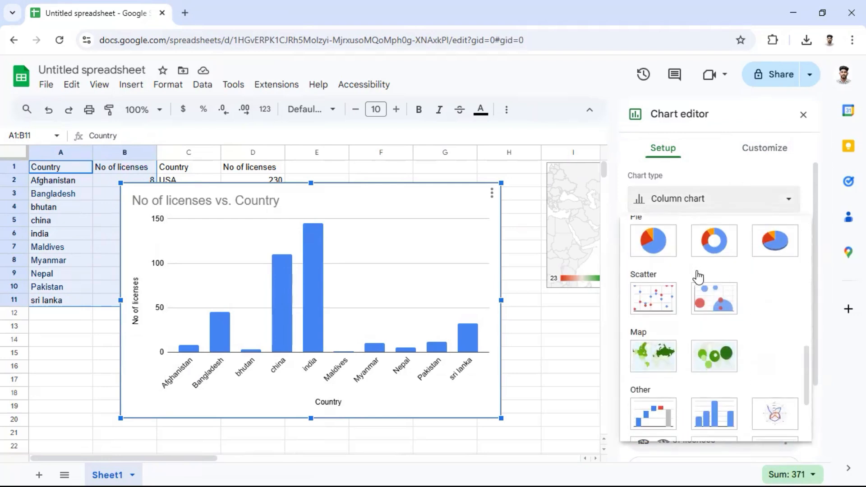
click(661, 240)
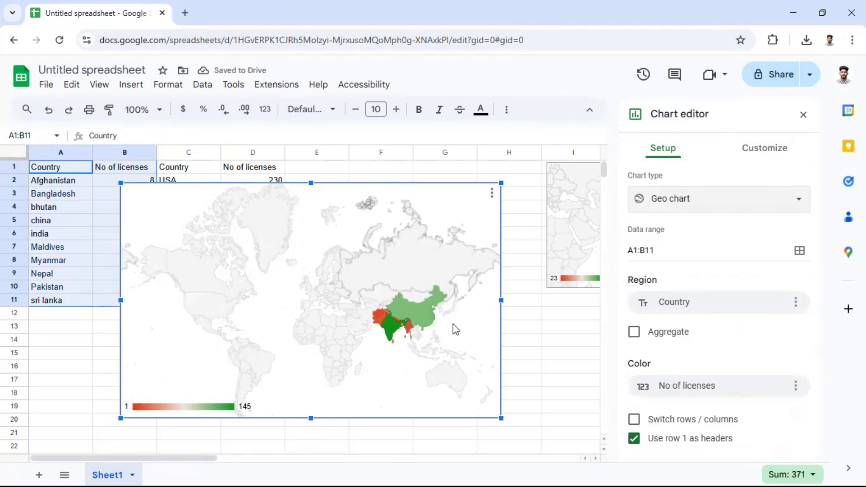
Set the new geo chart's region to Asia.
click(748, 155)
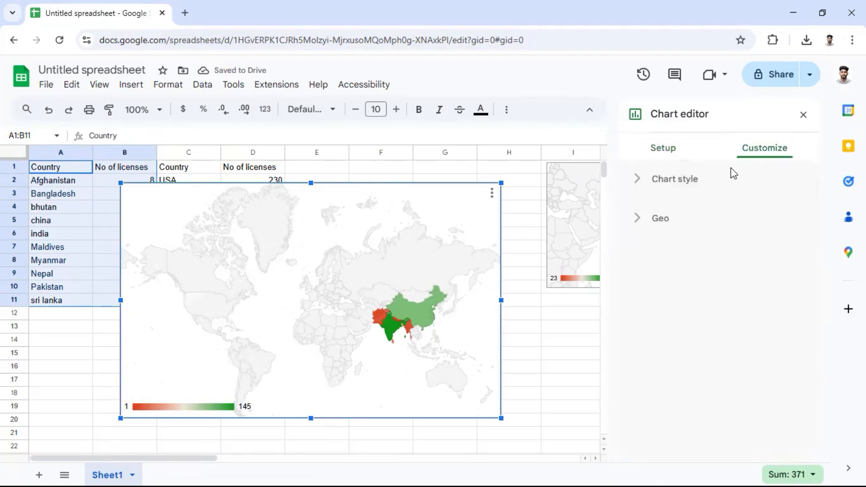
click(656, 220)
click(667, 271)
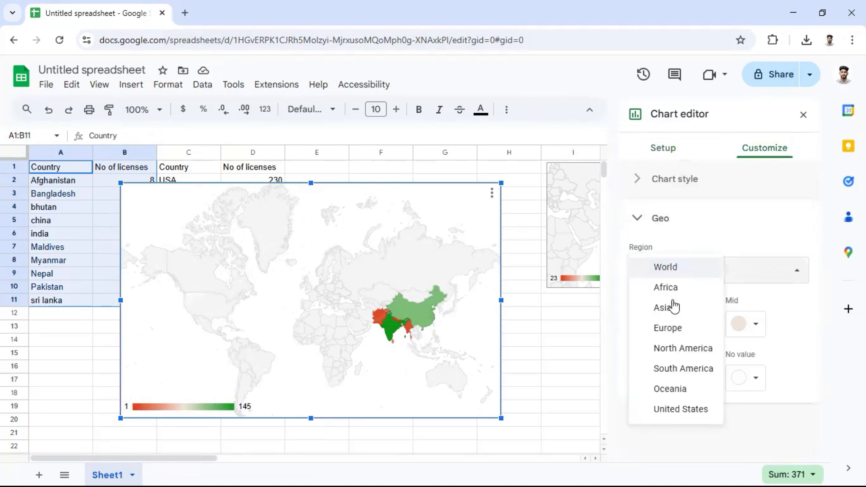
click(675, 309)
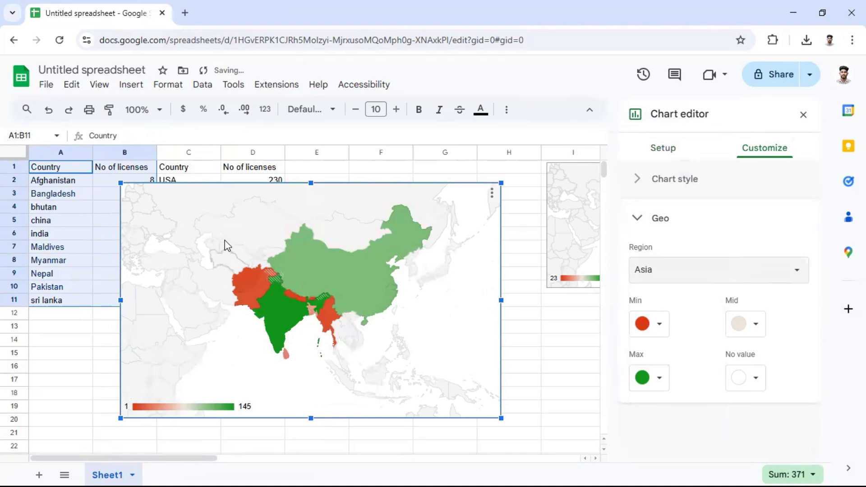
Inspect the license counts of individual countries on the Asia map, including China, Pakistan, Afghanistan and Myanmar.
click(324, 281)
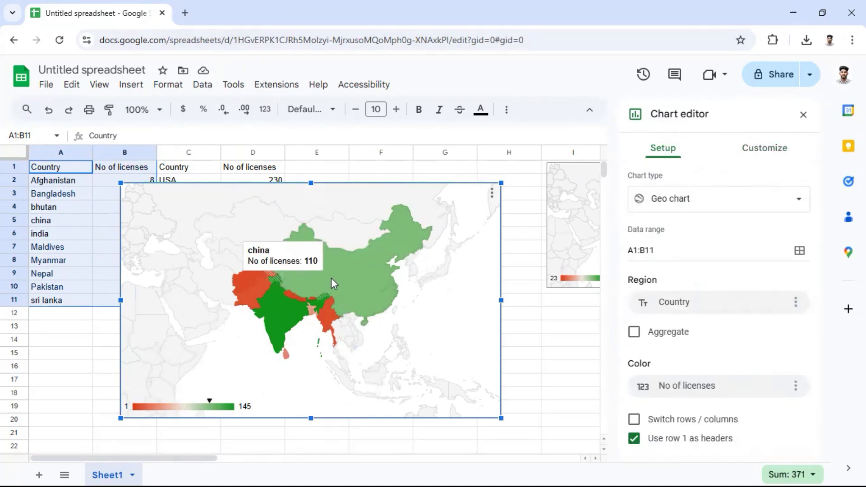
mouse_move(263, 322)
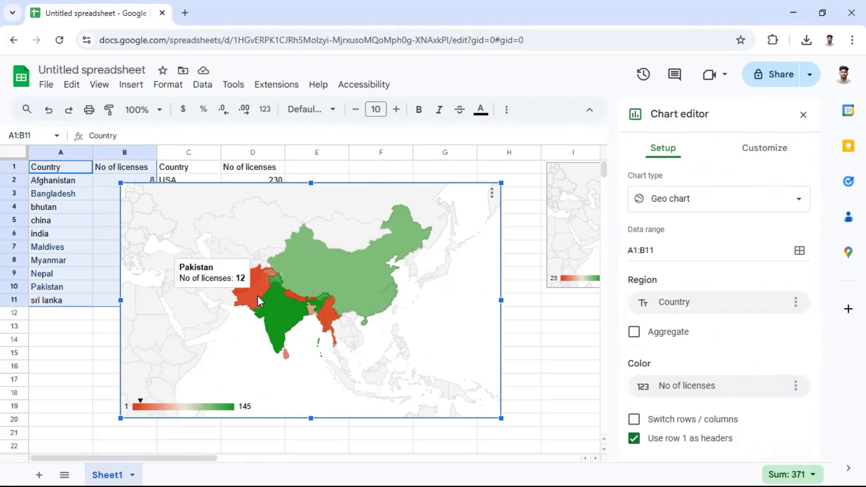
mouse_move(253, 273)
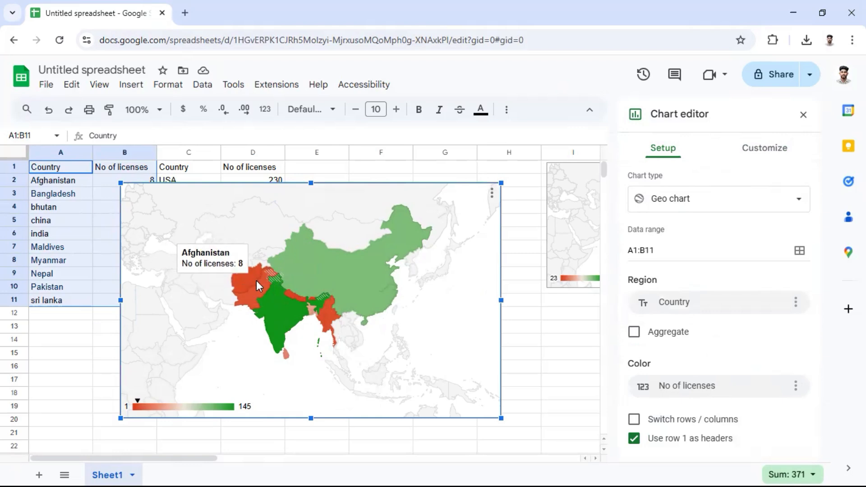
mouse_move(294, 261)
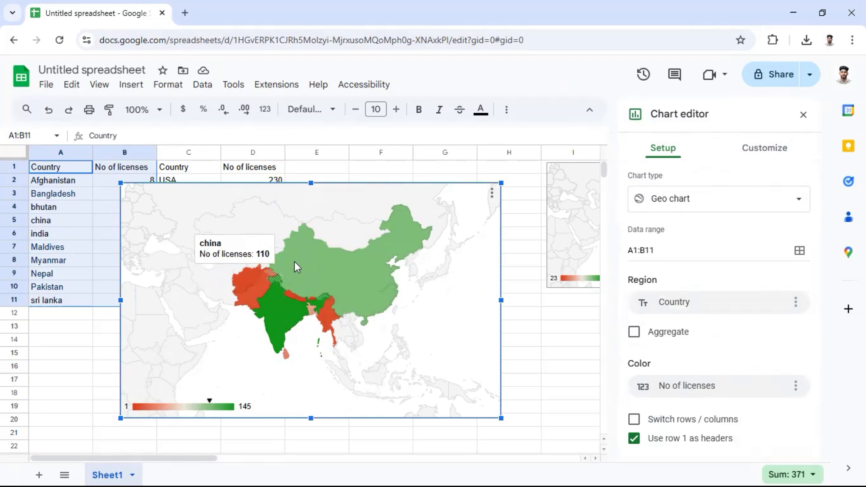
mouse_move(332, 311)
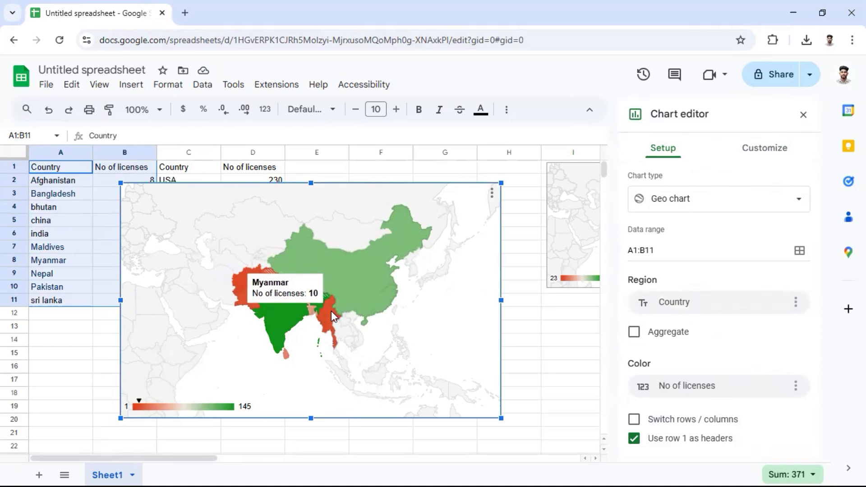
mouse_move(288, 362)
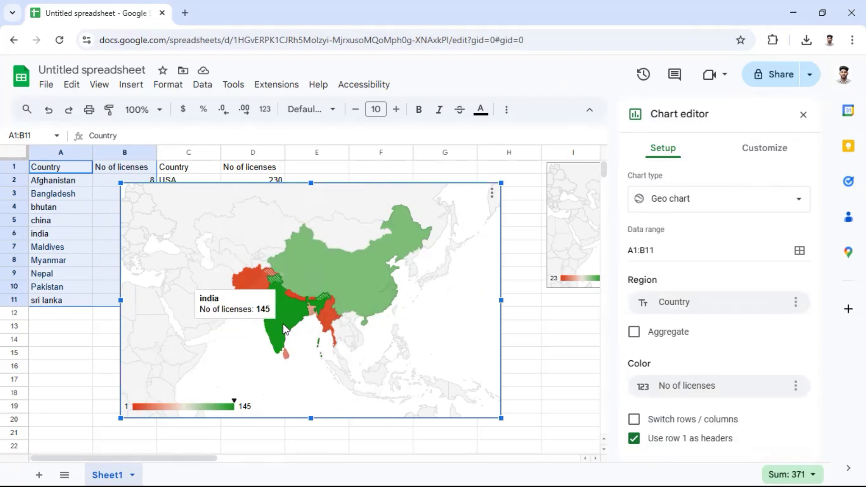
Review the region choices in the chart's Geo settings, reselect Asia and collapse the settings.
click(746, 158)
click(657, 220)
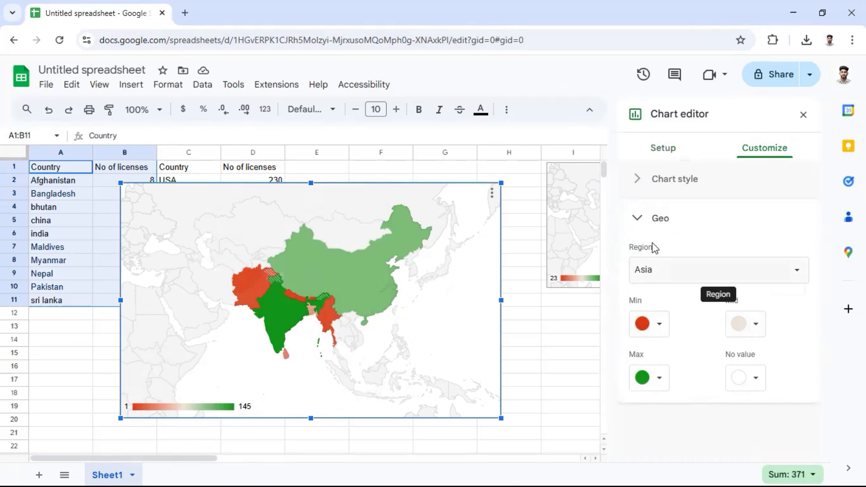
click(669, 261)
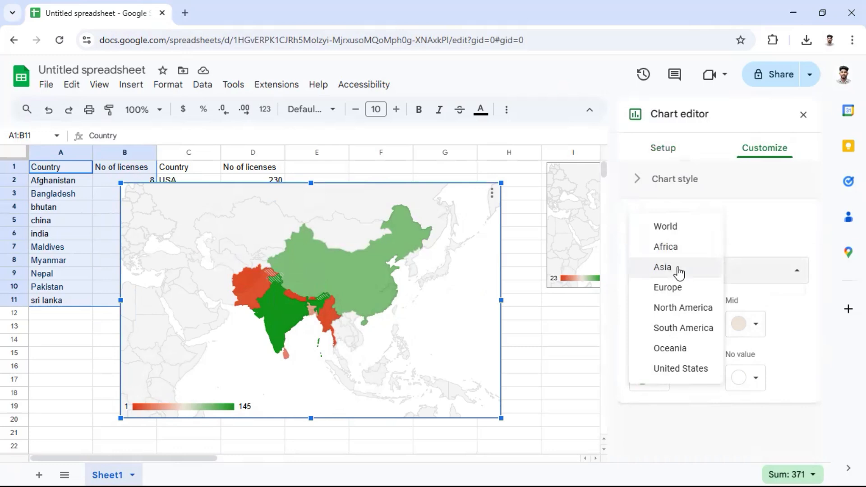
click(683, 270)
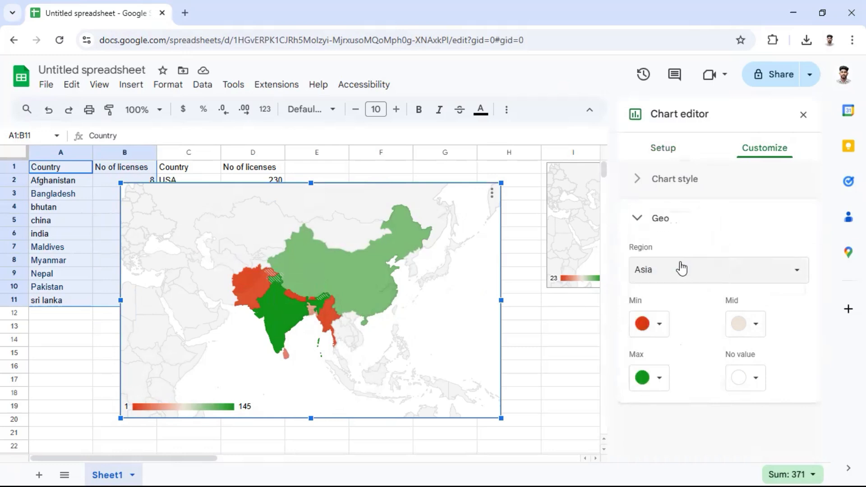
click(639, 220)
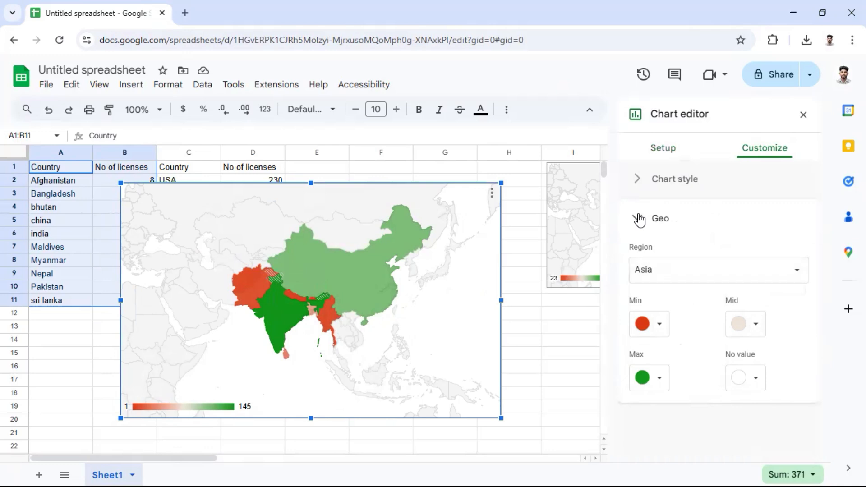
Change the Asia map's chart type to Geo chart with markers.
click(664, 149)
click(696, 211)
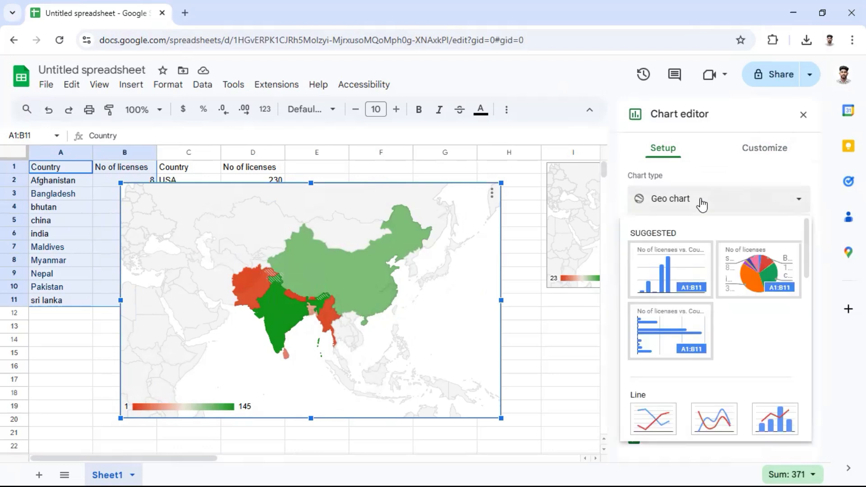
scroll(713, 332, down, 5)
scroll(713, 336, down, 5)
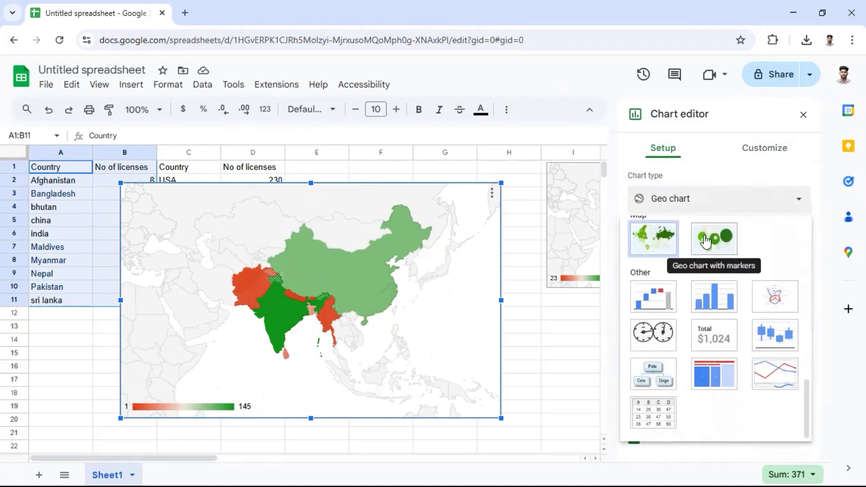
scroll(717, 269, up, 1)
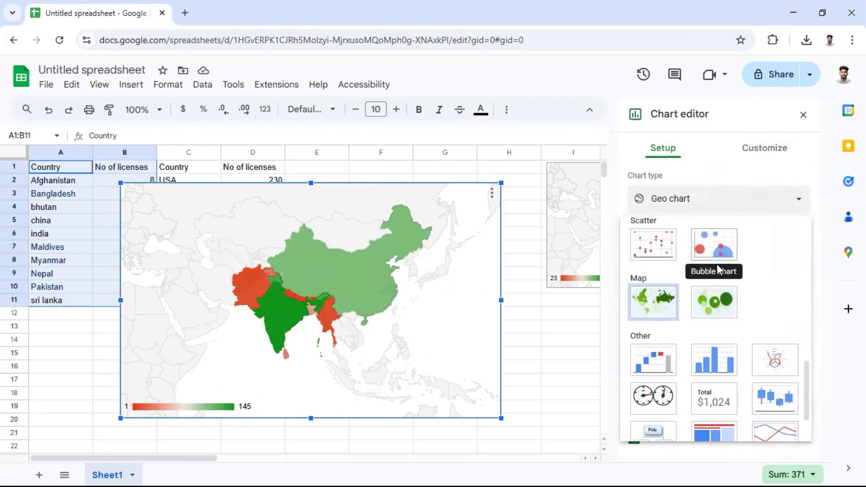
click(718, 314)
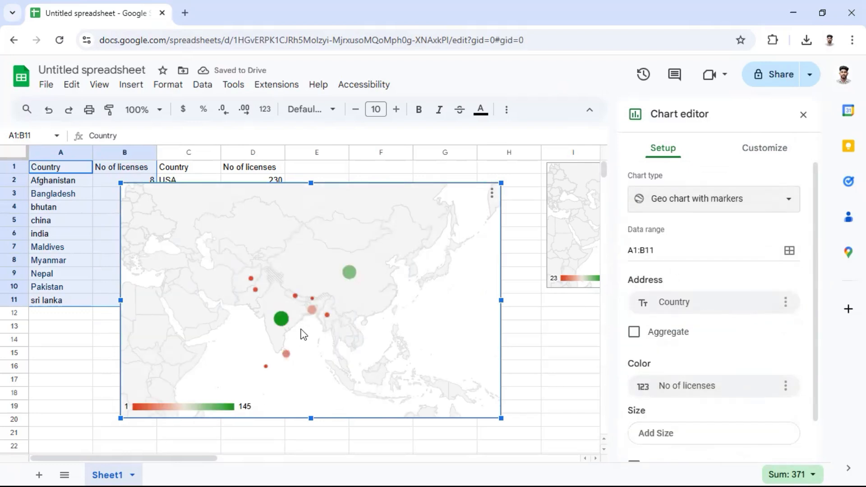
scroll(305, 333, up, 5)
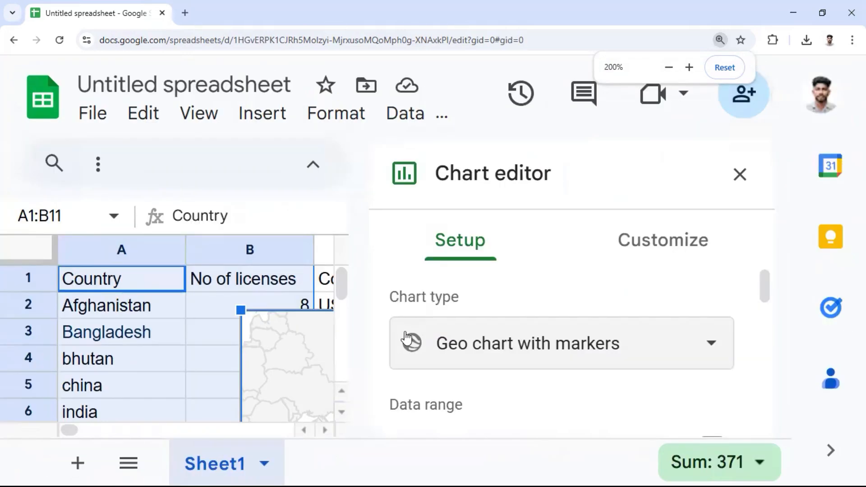
scroll(404, 326, down, 3)
scroll(403, 324, down, 1)
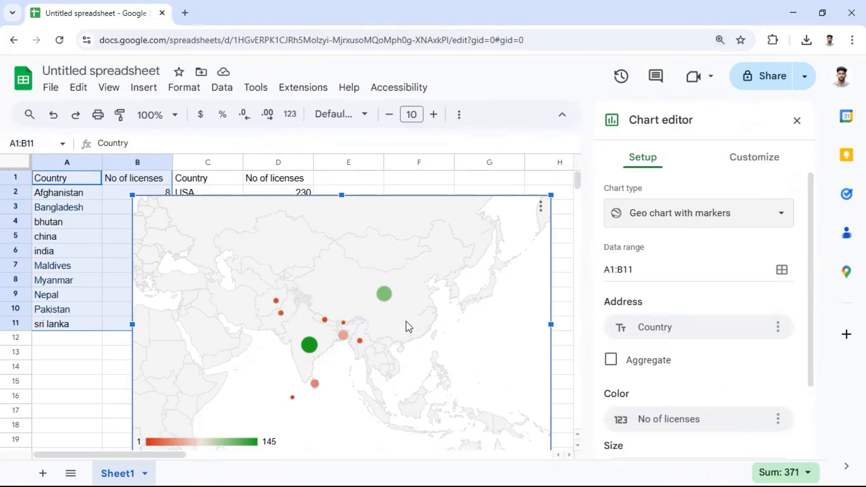
scroll(406, 320, down, 2)
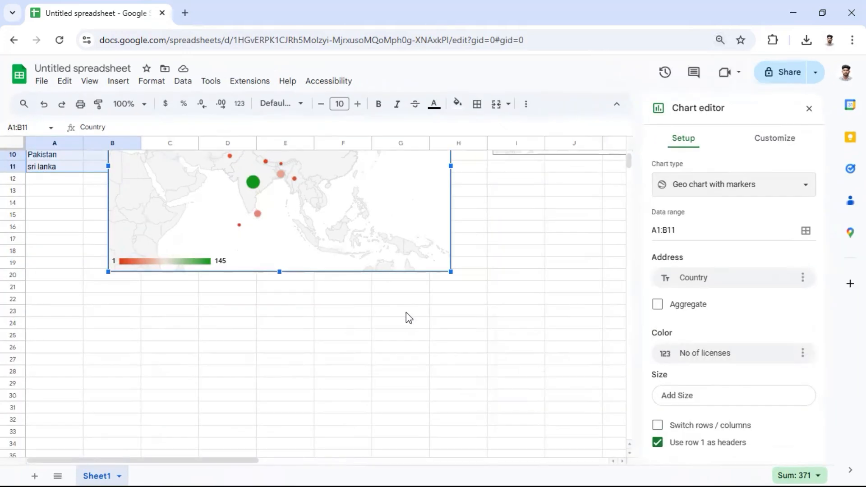
scroll(316, 253, up, 3)
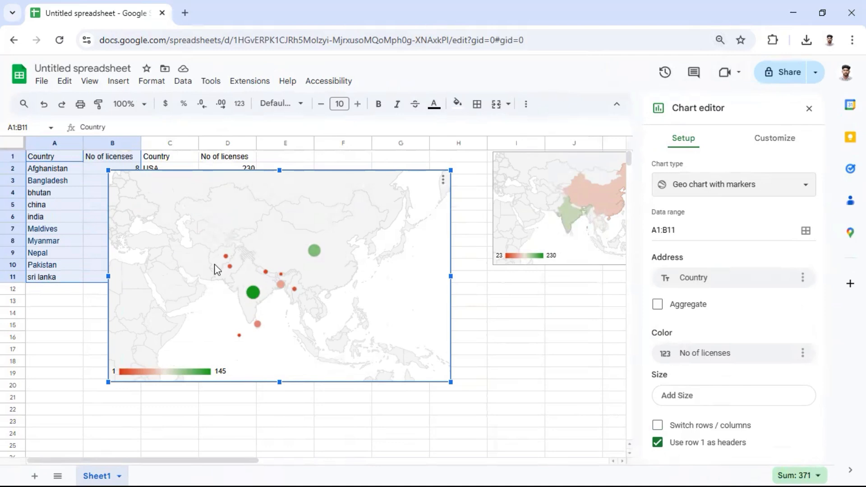
Open the marker chart's Geo customization settings.
click(773, 137)
click(670, 200)
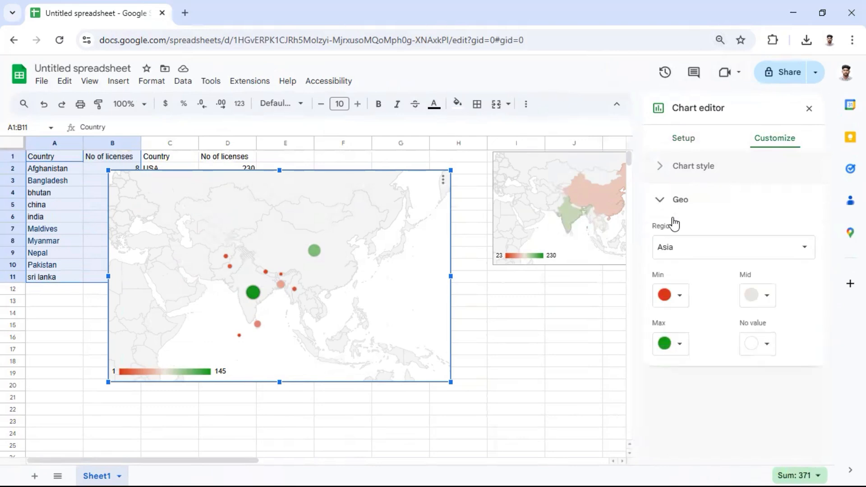